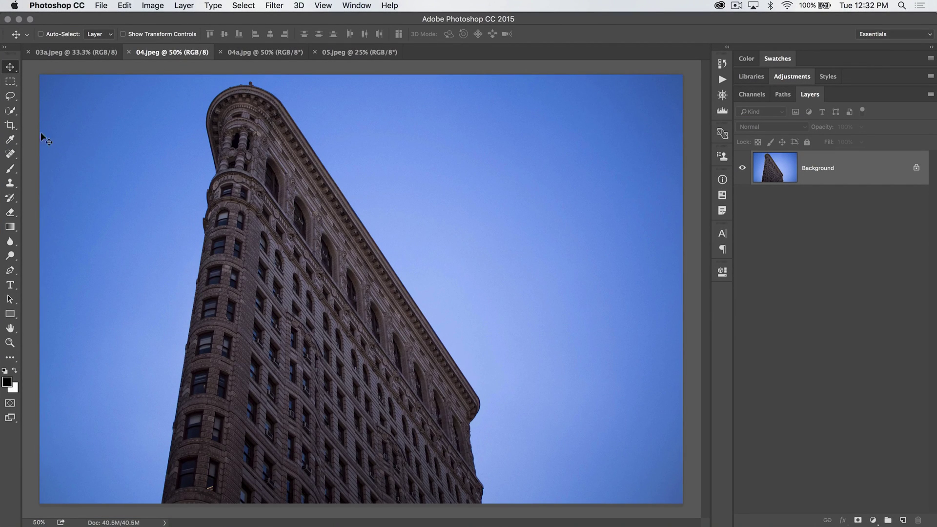
Activate the Magic Eraser tool.
click(15, 211)
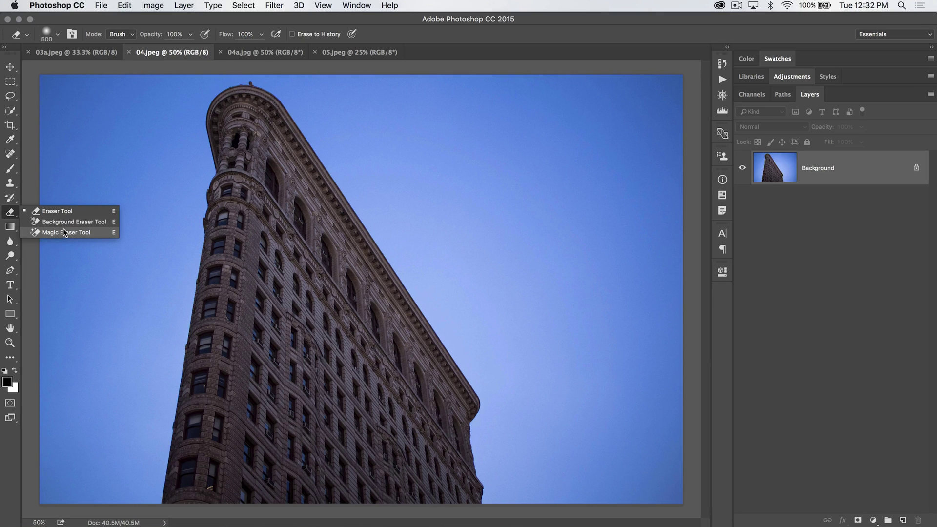
click(63, 231)
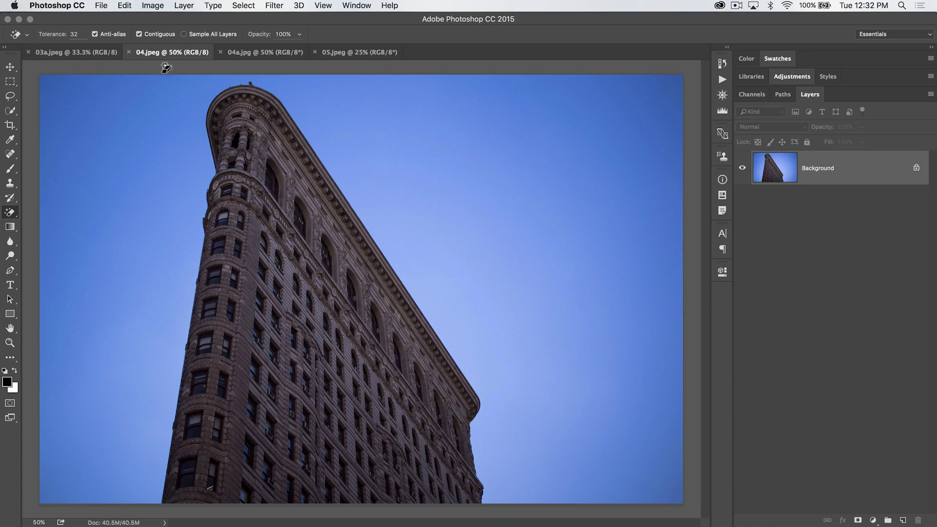
Try to erase the blue sky beside the building with a tolerance of 32, and undo the erasure.
click(147, 35)
click(383, 233)
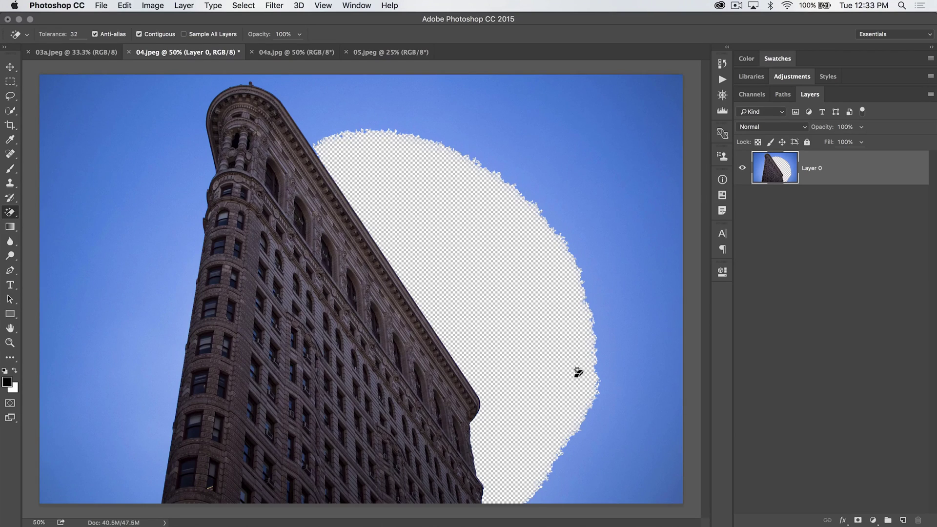
key(super+z)
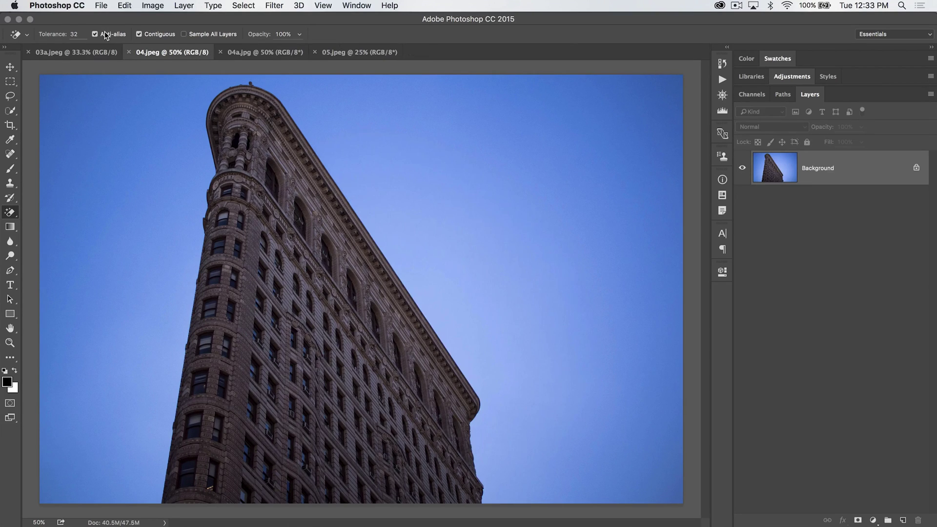
Set the Magic Eraser tolerance to 79, turn off Contiguous and erase the whole blue sky around the building.
drag(56, 33, 86, 34)
click(410, 265)
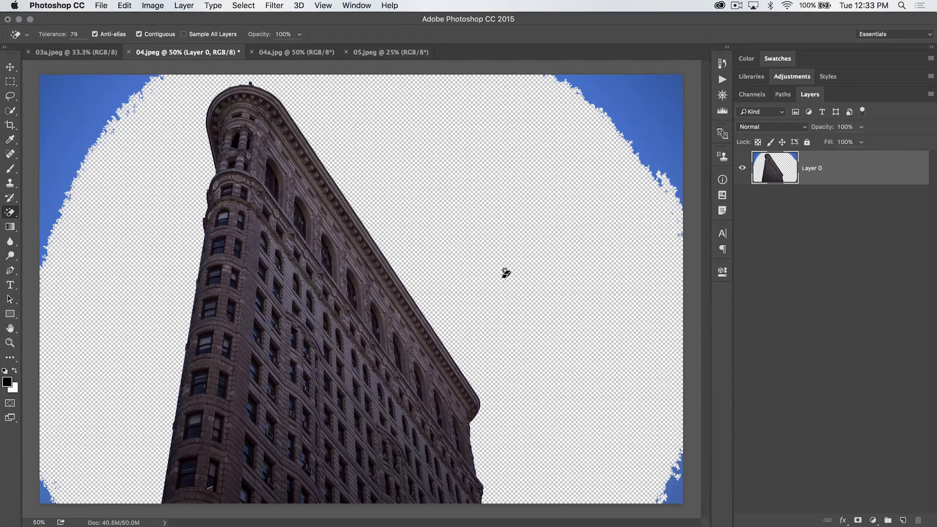
click(74, 115)
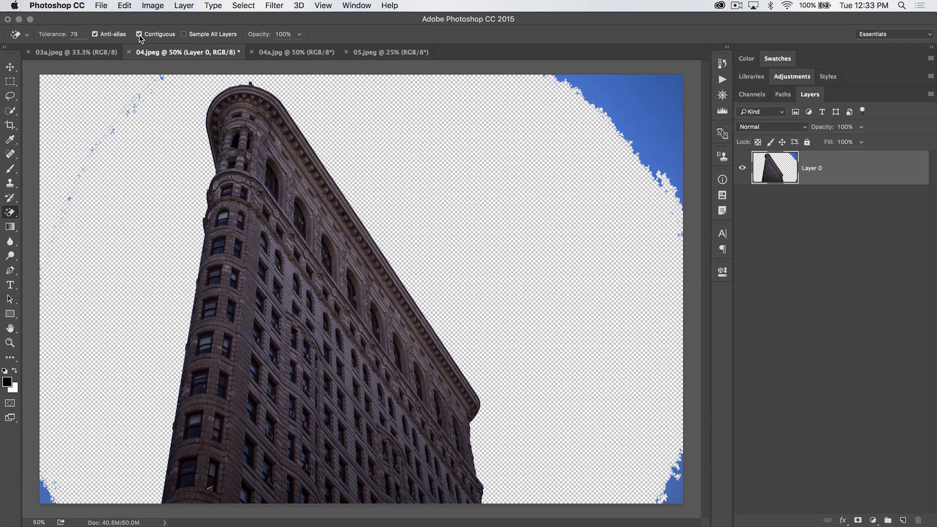
key(super+z)
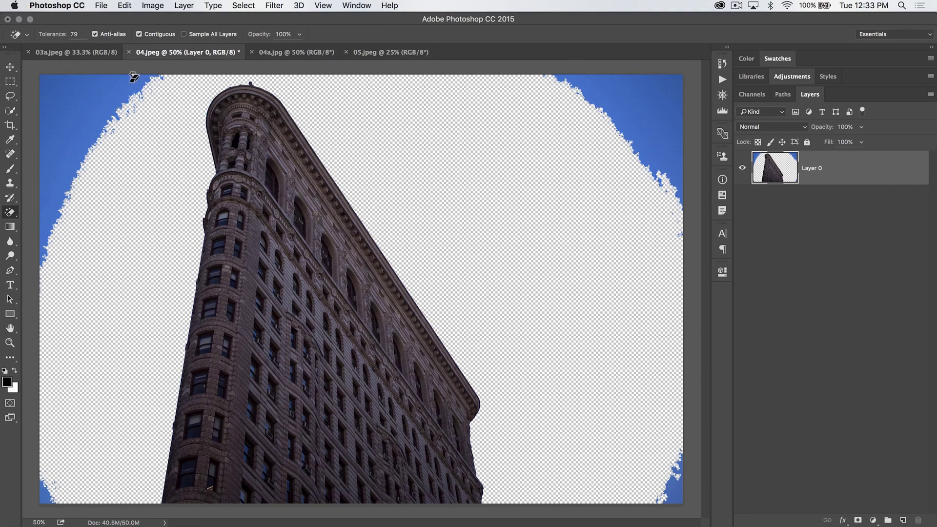
click(81, 131)
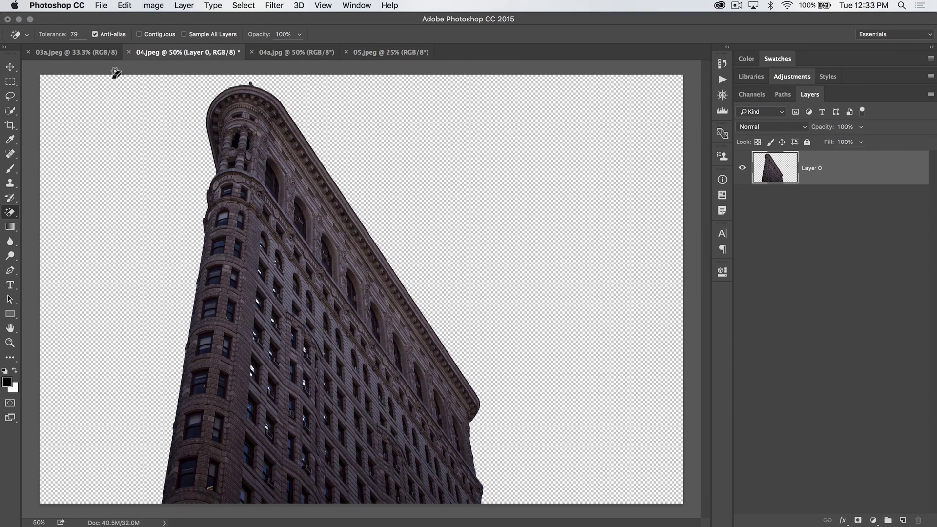
Copy the sunset image from 03a.jpeg into 04.jpeg and place its layer beneath the building layer.
click(78, 53)
key(v)
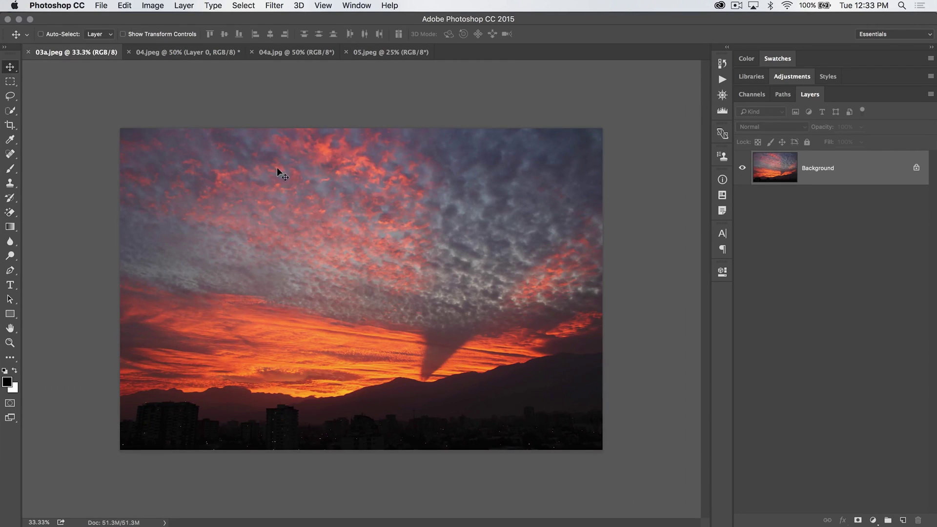
click(209, 50)
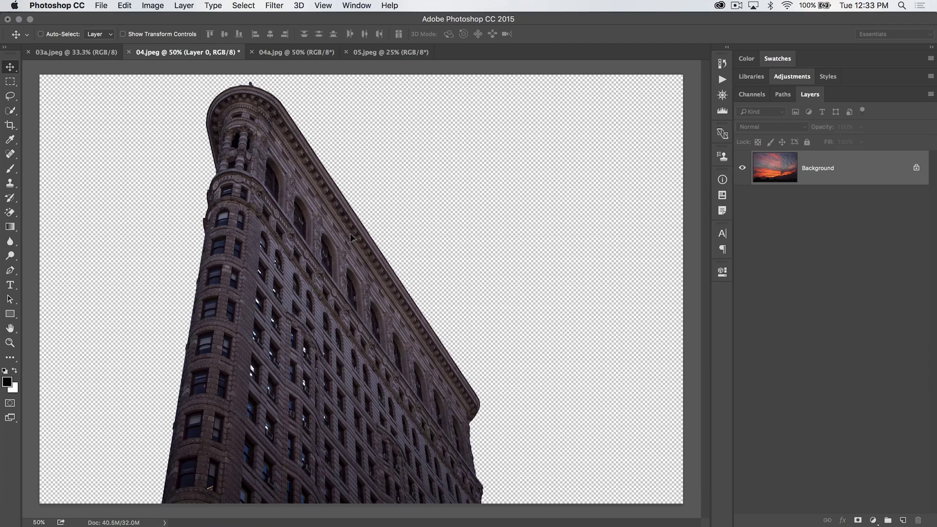
drag(351, 233, 350, 233)
drag(830, 166, 844, 225)
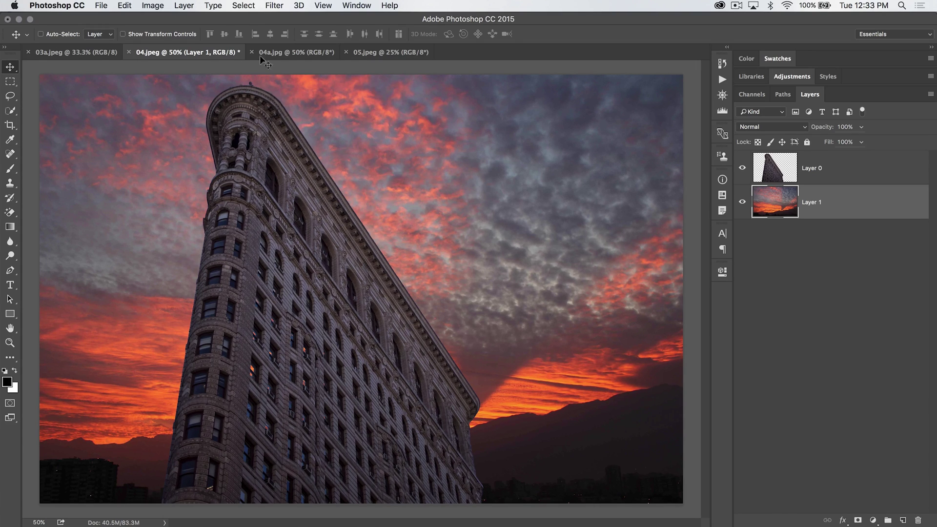
Switch to the portrait document 04a.jpg and reactivate the Magic Eraser tool.
click(306, 51)
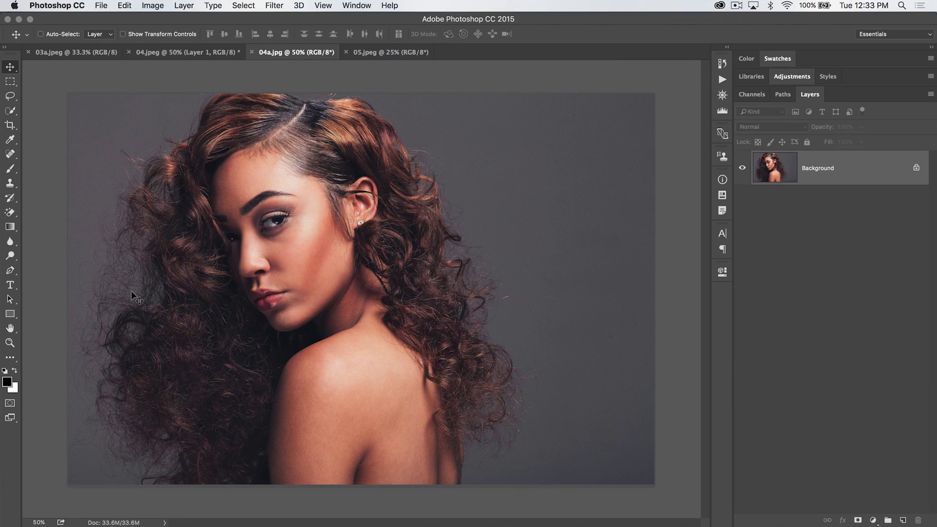
alt+click(12, 212)
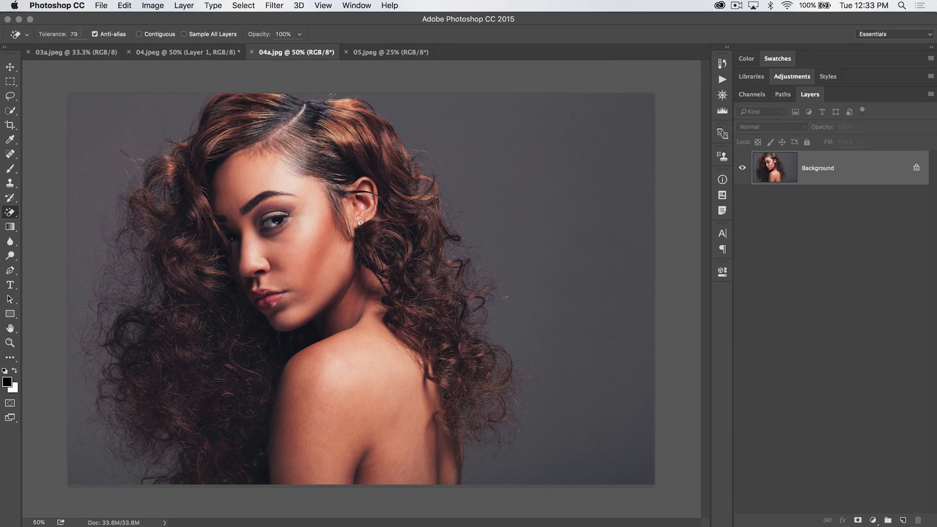
Try to erase the portrait's grey backdrop with a tolerance of 60 and again with 20, undoing each attempt.
text(60)
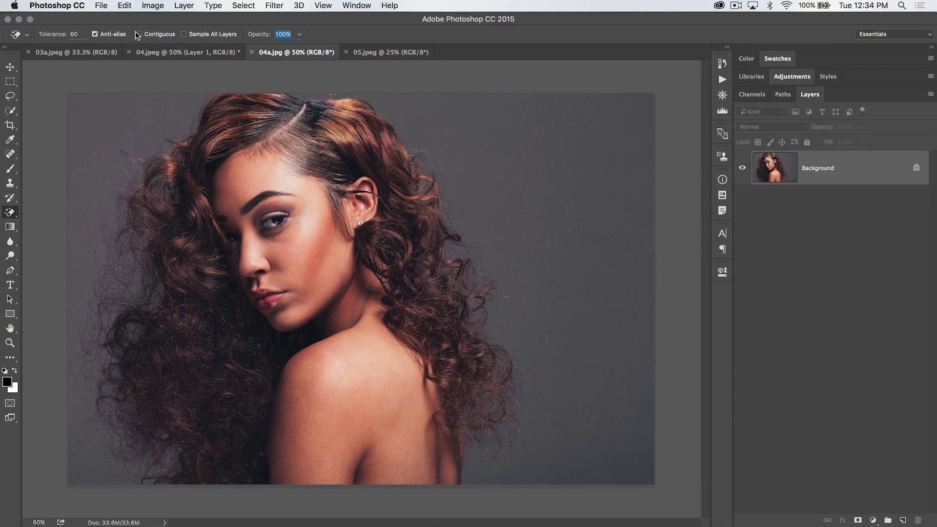
click(116, 125)
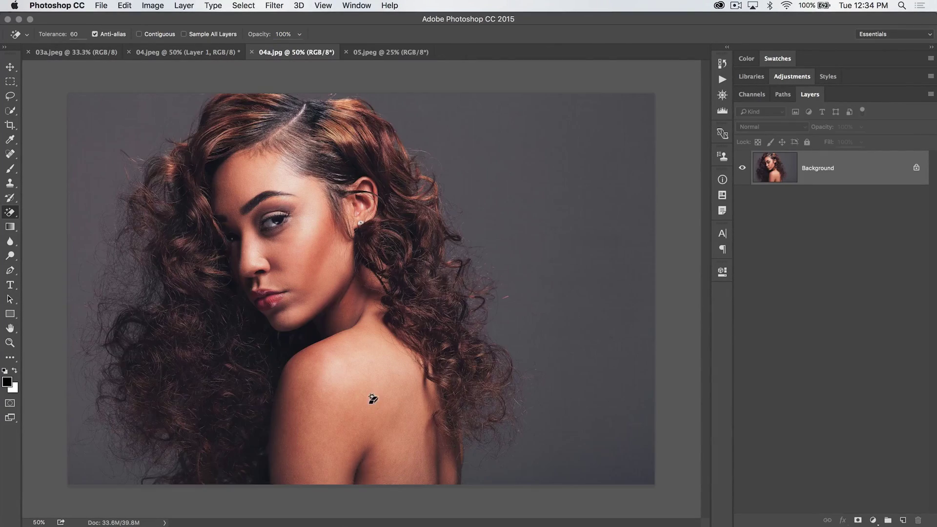
key(super+z)
drag(58, 35, 46, 35)
click(110, 128)
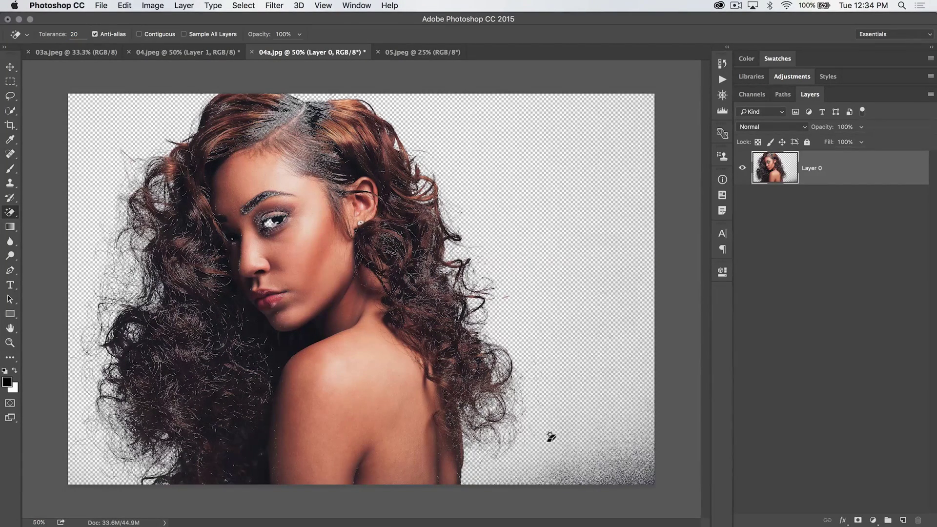
key(super+z)
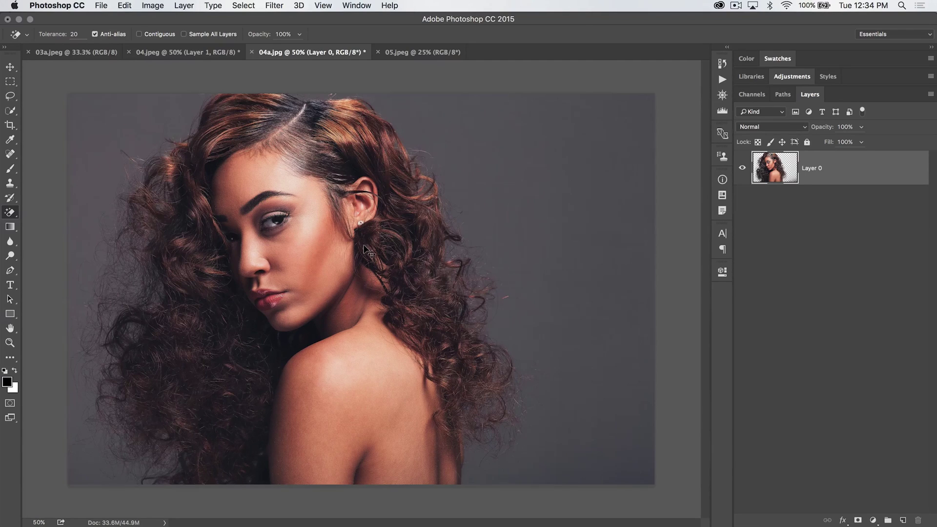
Try to erase the grey backdrop with a tolerance of 9 and again with 0, undoing each attempt.
drag(54, 35, 48, 34)
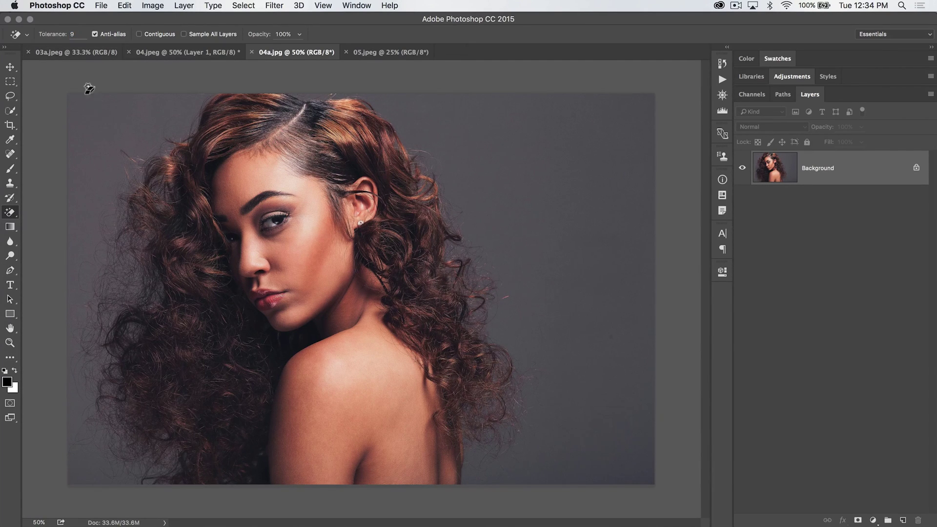
click(94, 126)
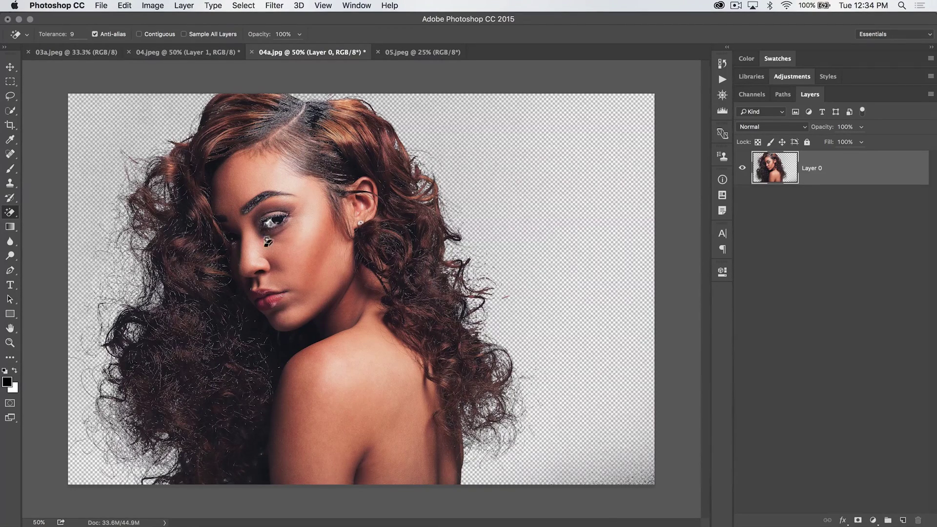
key(super+z)
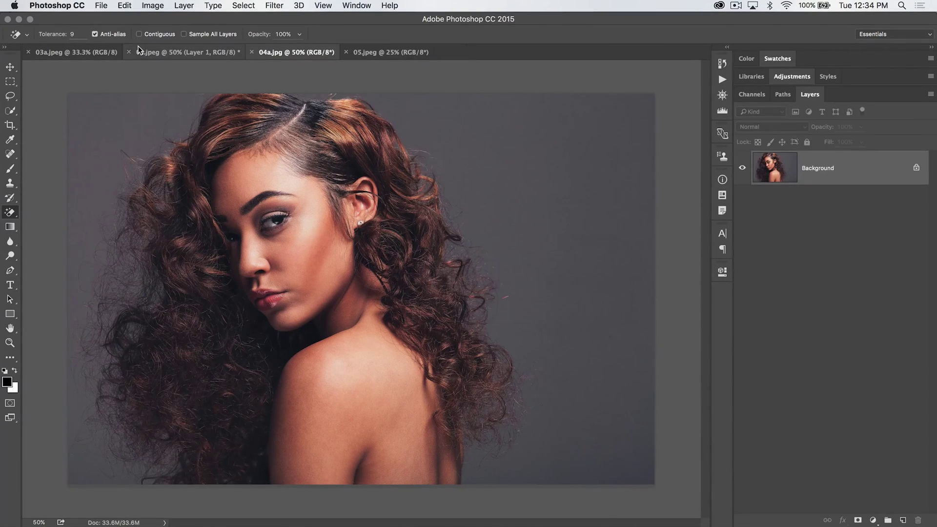
drag(55, 32, 26, 33)
click(94, 141)
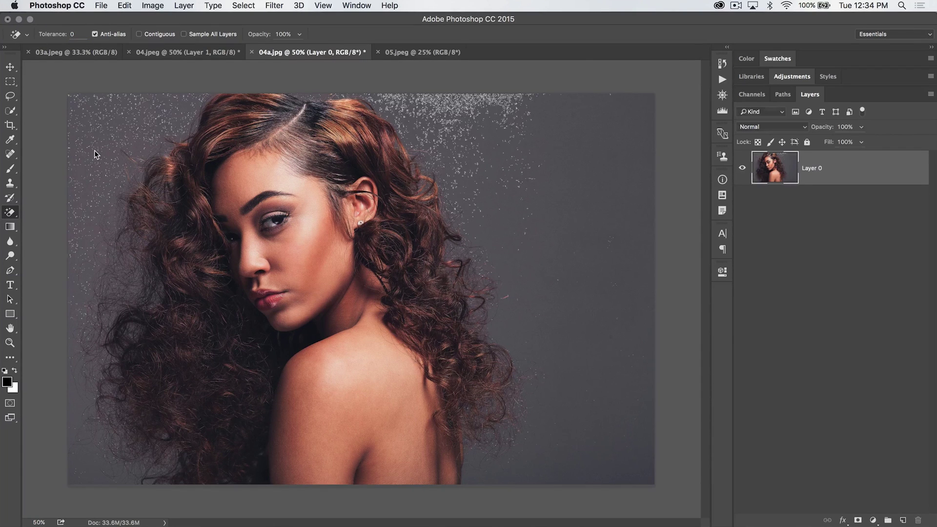
key(super+z)
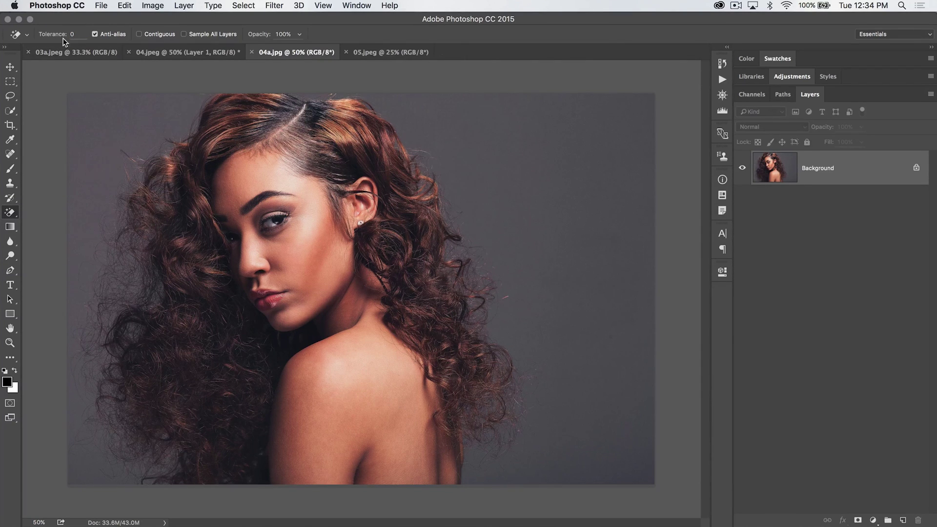
Try to erase the grey backdrop with a tolerance of 3, and undo the erasure.
text(3)
click(92, 139)
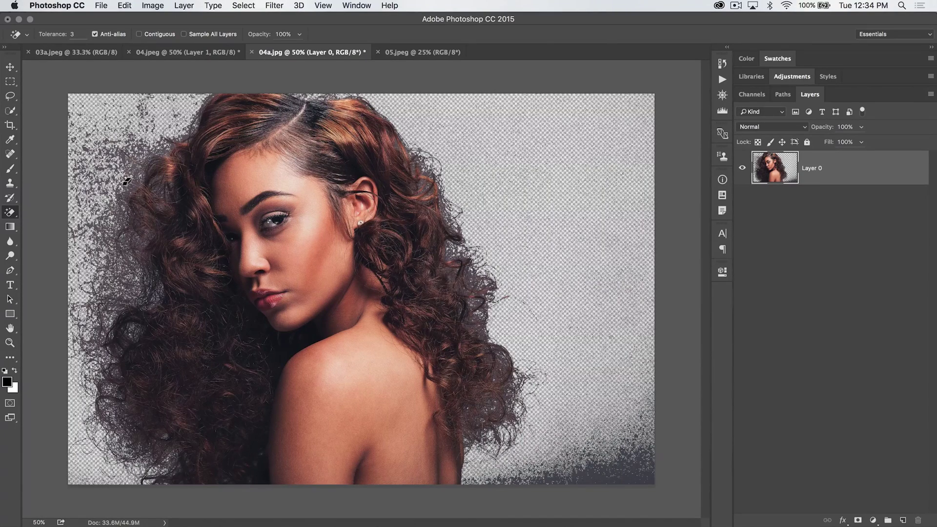
key(super+z)
Set the Magic Eraser tolerance to 5, test it on the grey backdrop and undo the test.
text(5)
click(78, 121)
key(super+z)
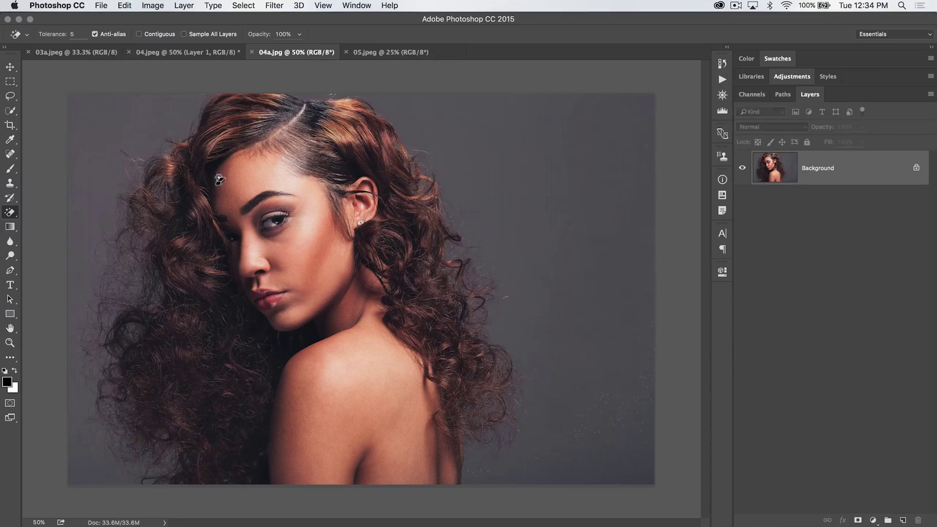
Try to erase the backdrop on both sides of the woman's hair at tolerance 5, and undo all the erasures.
click(127, 169)
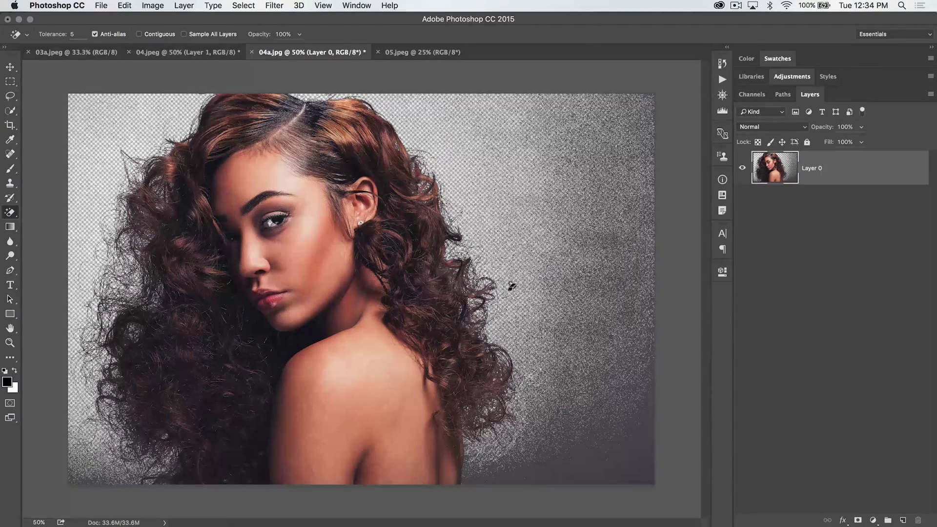
click(611, 367)
click(577, 337)
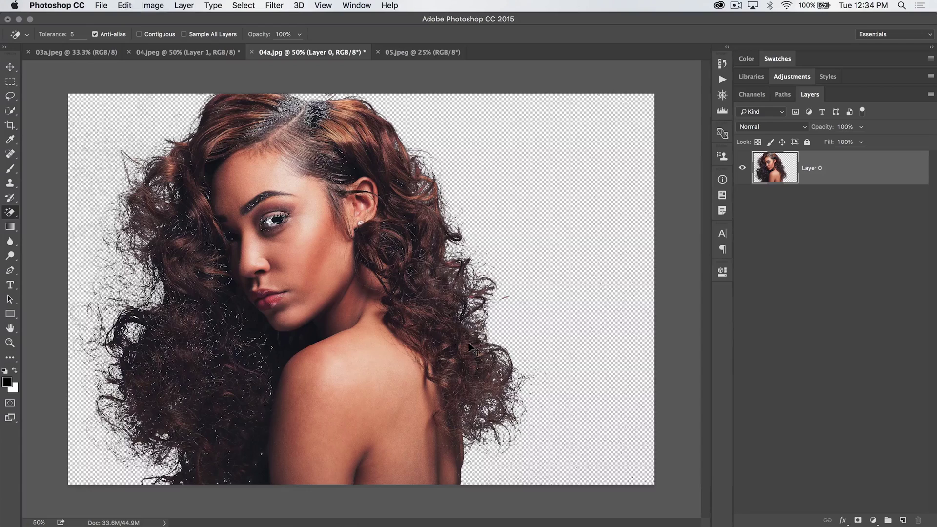
key(super+alt+z)
key(super+alt+z)
key(super+alt+z)
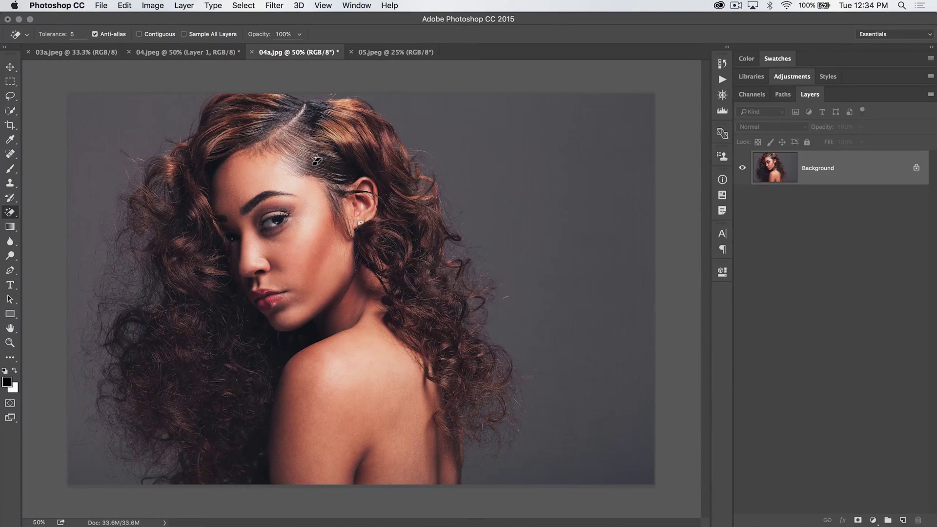
Lasso the woman loosely just inside the edge of her hair and invert the selection.
click(10, 96)
mouse_move(234, 95)
mouse_down()
mouse_move(195, 147)
mouse_move(144, 183)
mouse_move(115, 264)
mouse_move(126, 346)
mouse_move(105, 401)
mouse_move(172, 438)
mouse_move(186, 500)
mouse_move(422, 500)
mouse_move(437, 440)
mouse_move(465, 429)
mouse_move(477, 341)
mouse_move(438, 240)
mouse_move(368, 118)
mouse_up()
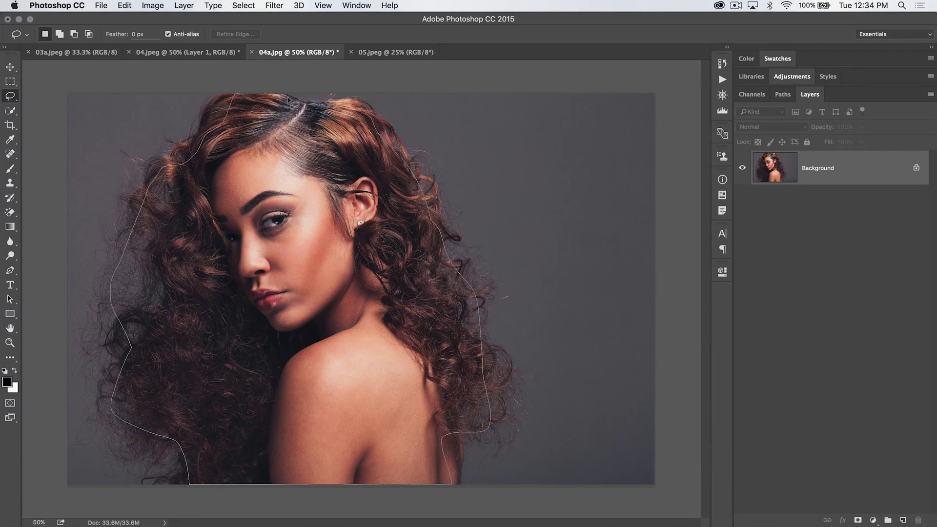
drag(242, 79, 241, 81)
key(shift+super+i)
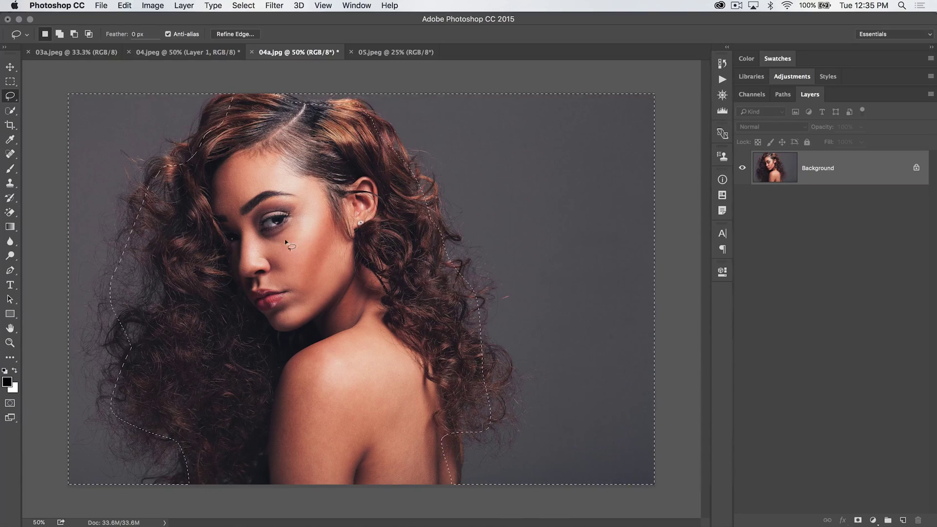
Try to erase the selected grey backdrop with the Magic Eraser, and restore the image and its selection.
key(e)
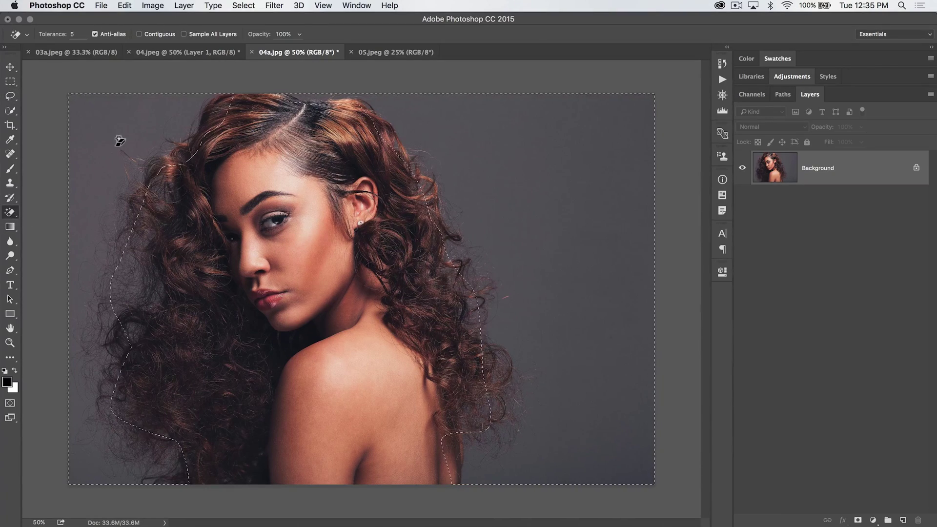
click(105, 124)
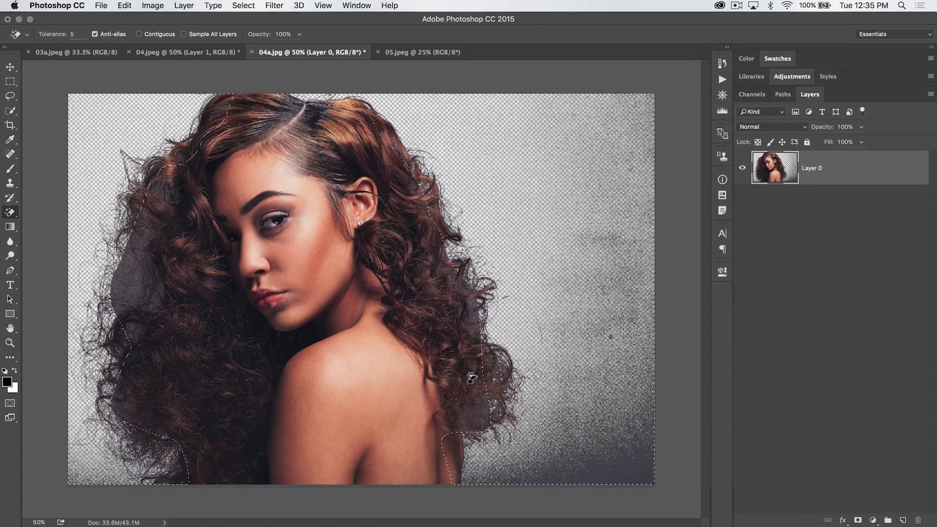
key(super+d)
key(super+z)
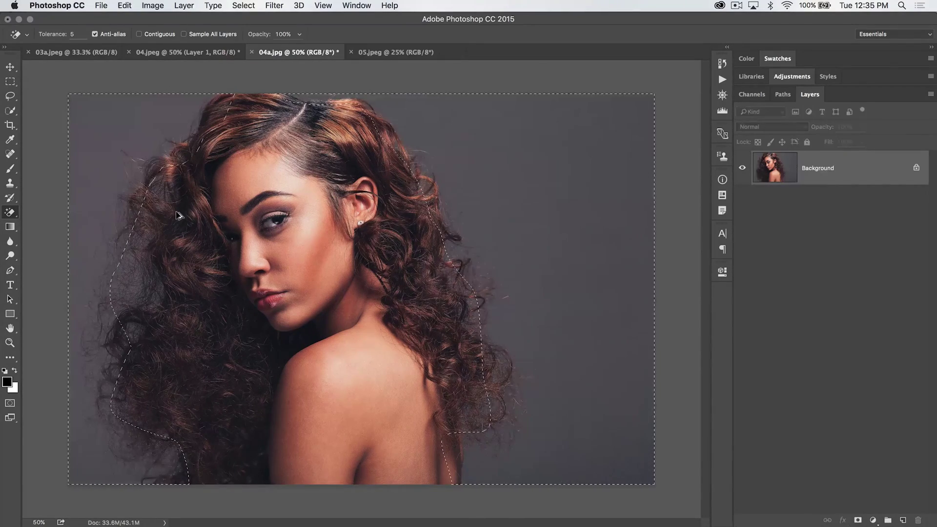
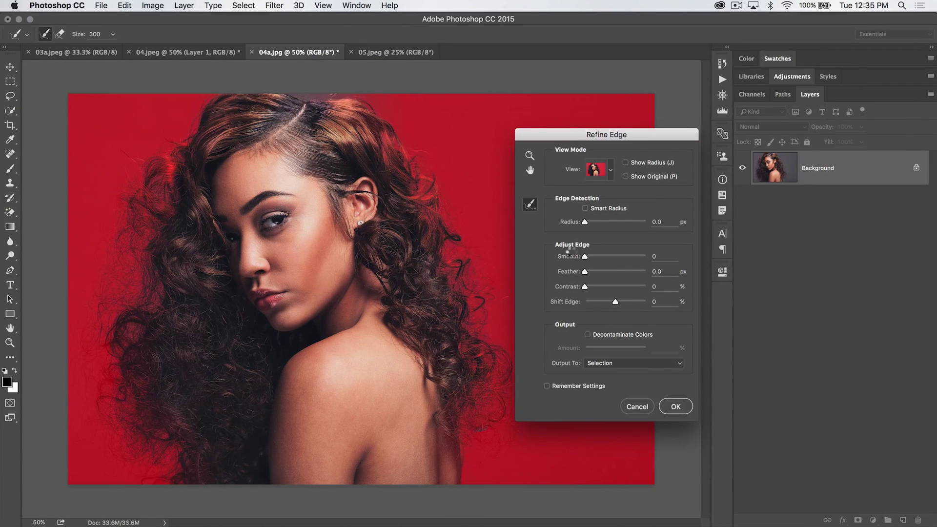
Apply Refine Edge to the selection around the hair and return to the Magic Eraser tool.
key(Return)
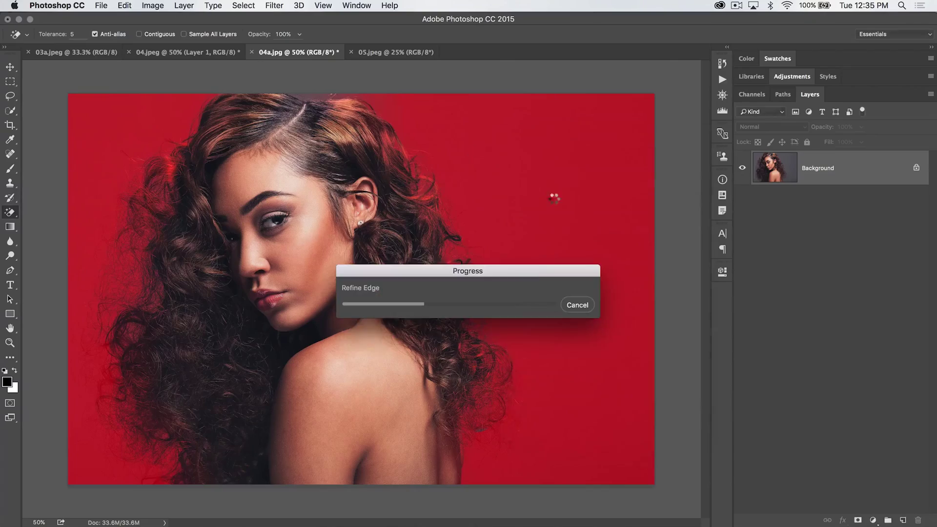
key(e)
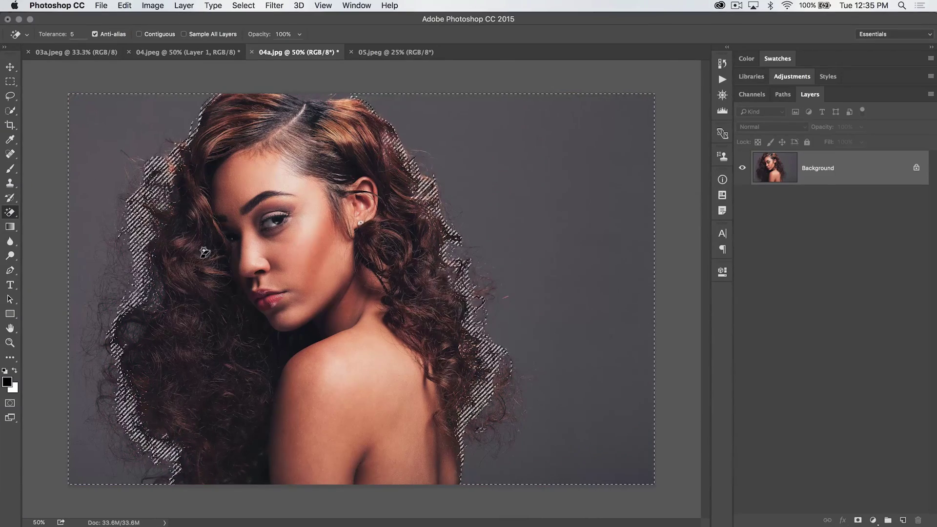
Erase the selected grey backdrop with the Magic Eraser and place the 03a.jpeg sunset photo on a layer beneath the woman.
click(100, 125)
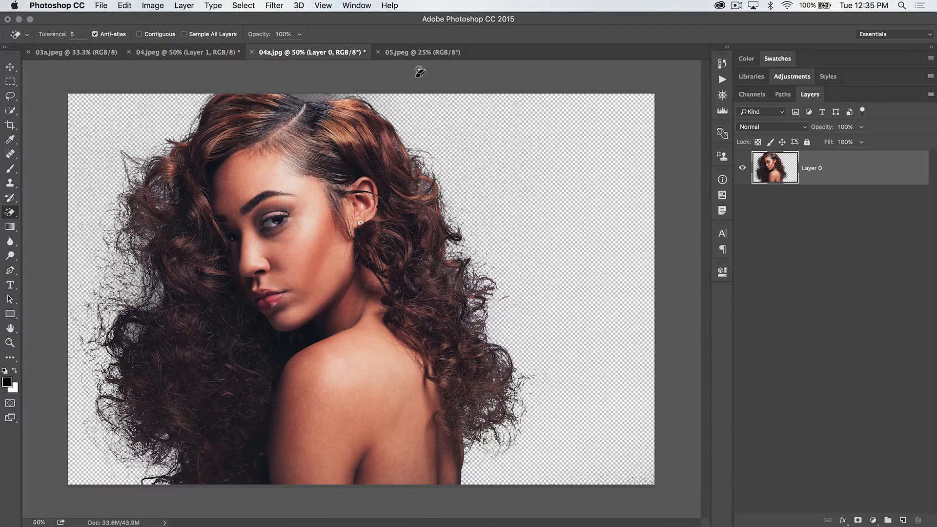
click(97, 53)
key(v)
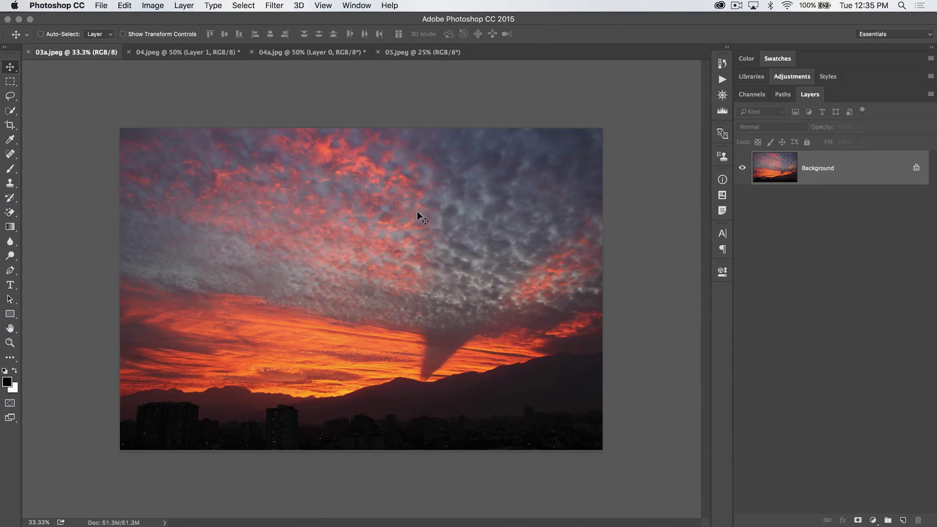
drag(310, 56, 407, 179)
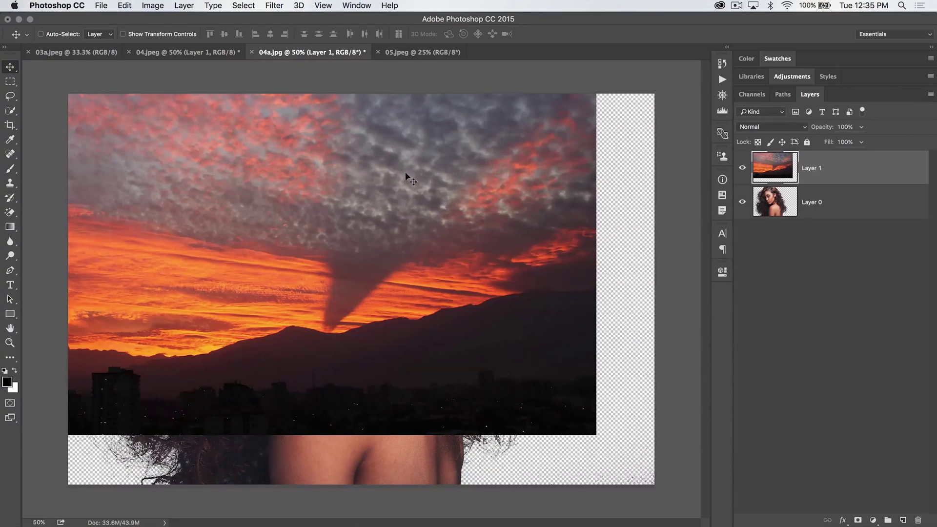
drag(467, 207, 456, 291)
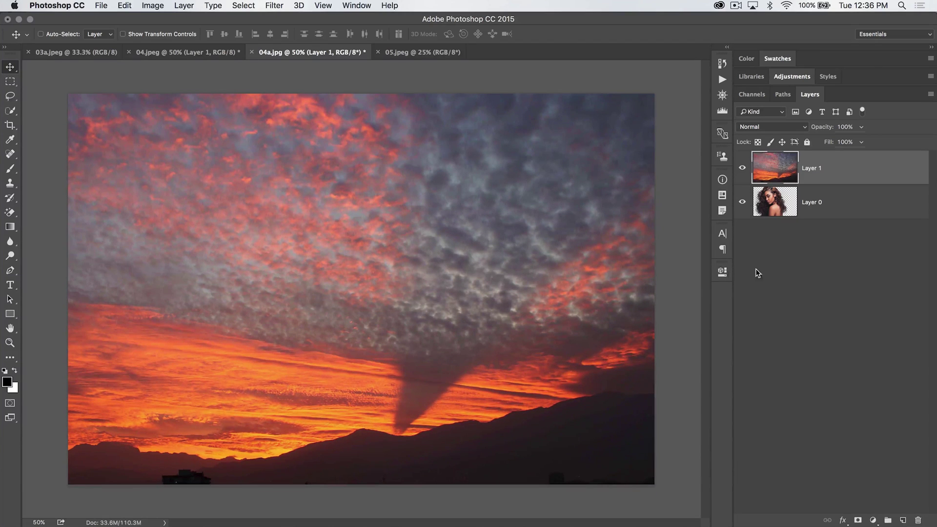
drag(828, 176, 734, 223)
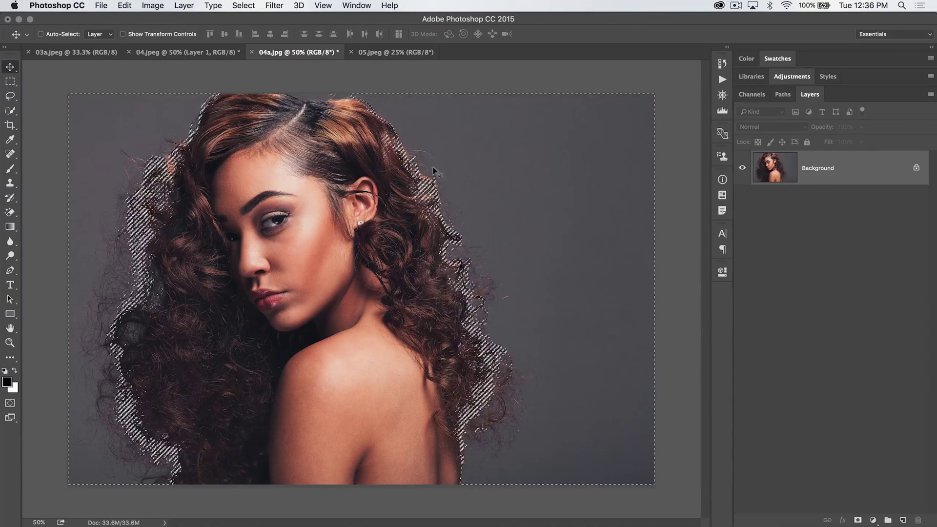
Invert the refined selection and add it as a layer mask that hides the portrait's grey backdrop.
click(243, 6)
click(858, 521)
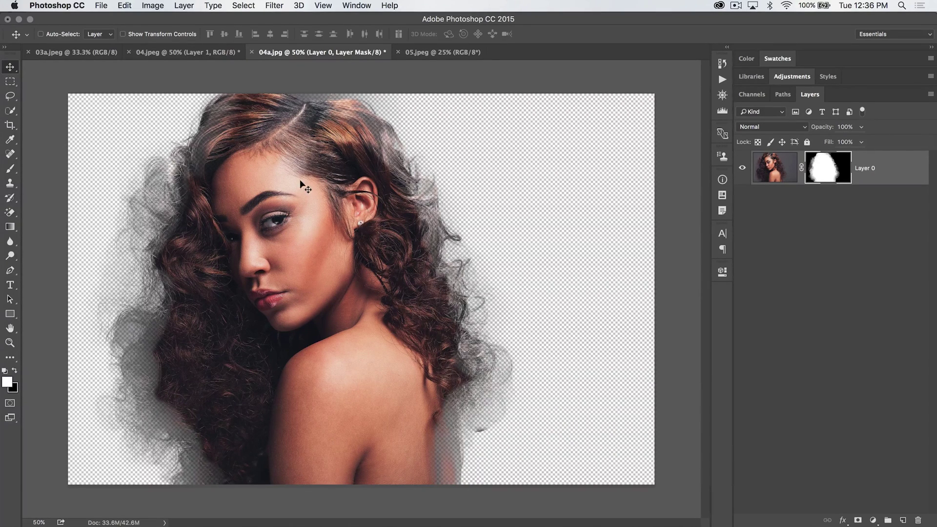
Check whether Refine Mask is available with the layer mask targeted and again with the portrait image itself targeted.
click(254, 5)
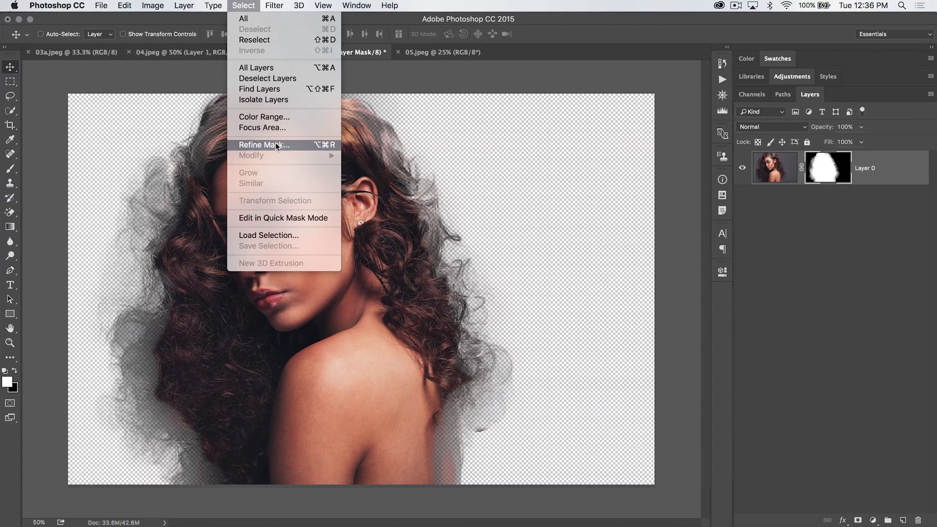
click(317, 122)
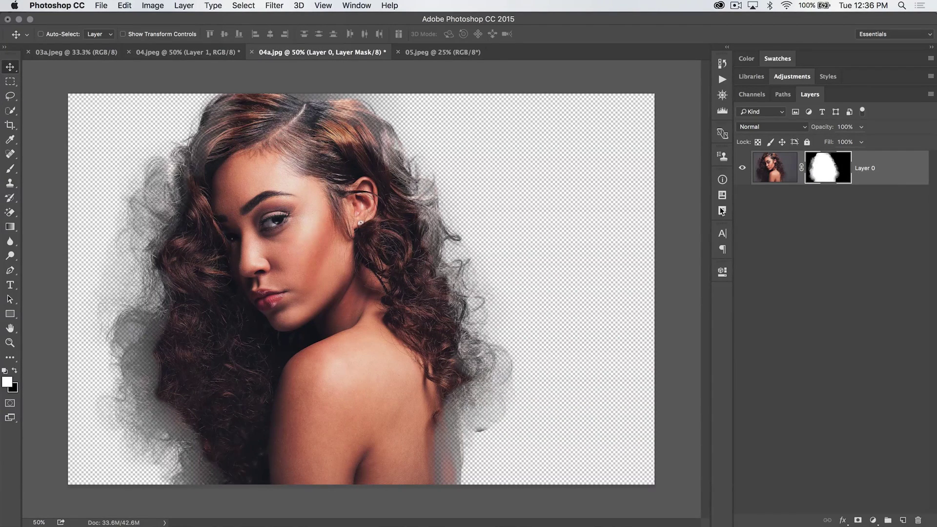
click(764, 179)
click(247, 6)
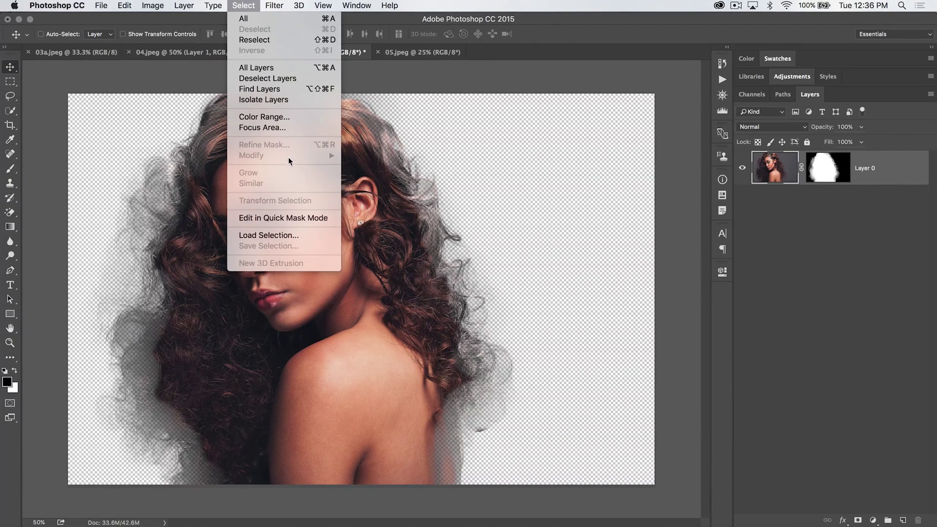
click(524, 67)
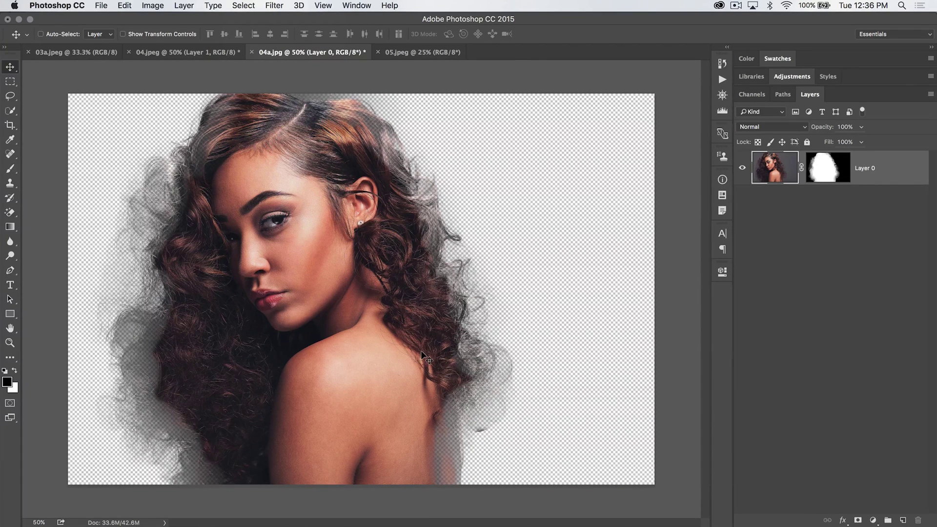
Compare the building composite in 04.jpeg with the masked portrait in 04a.jpg, ending on the building.
click(188, 52)
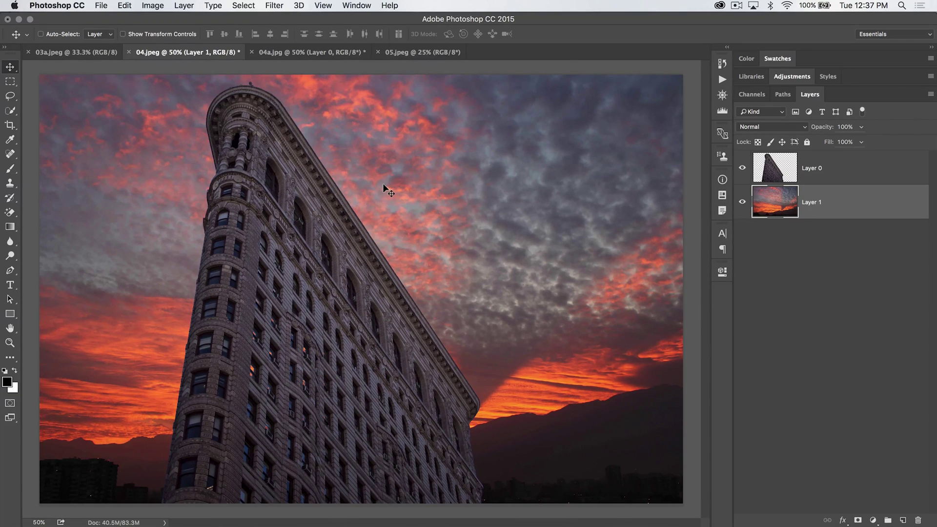
click(306, 56)
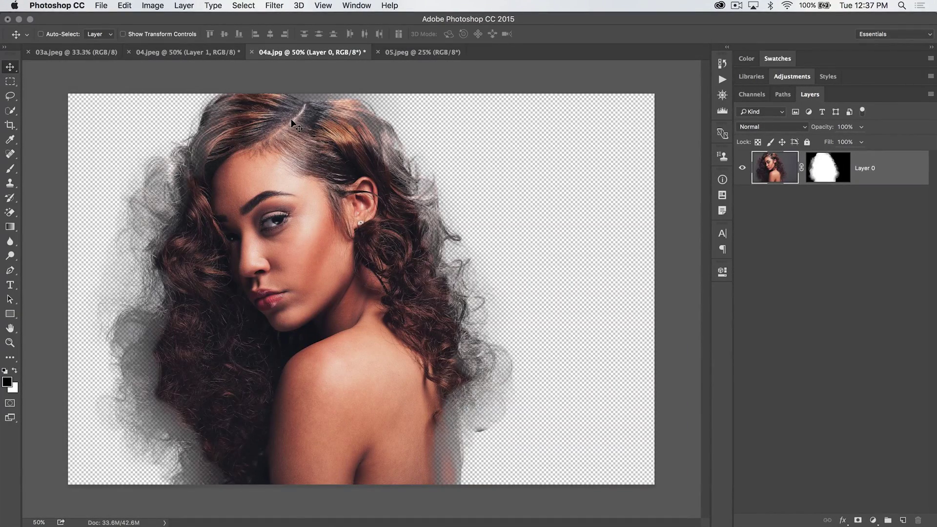
click(194, 51)
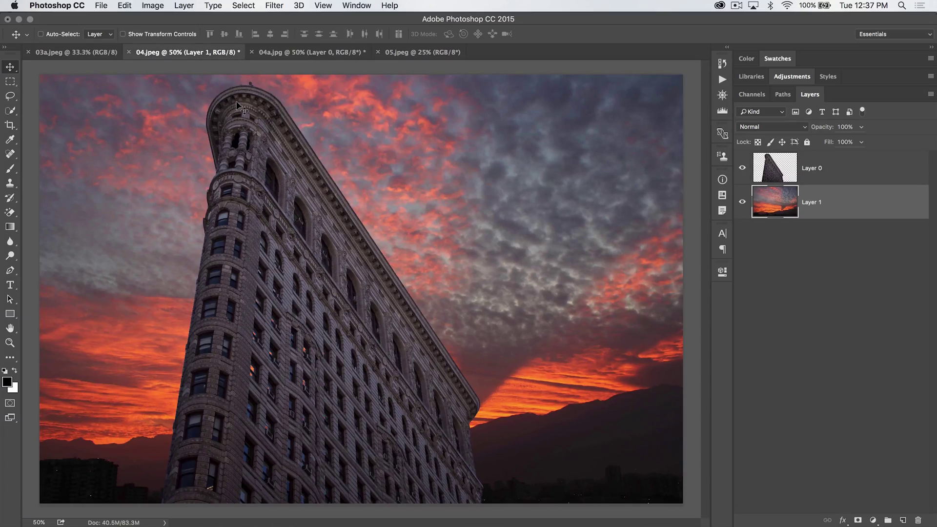